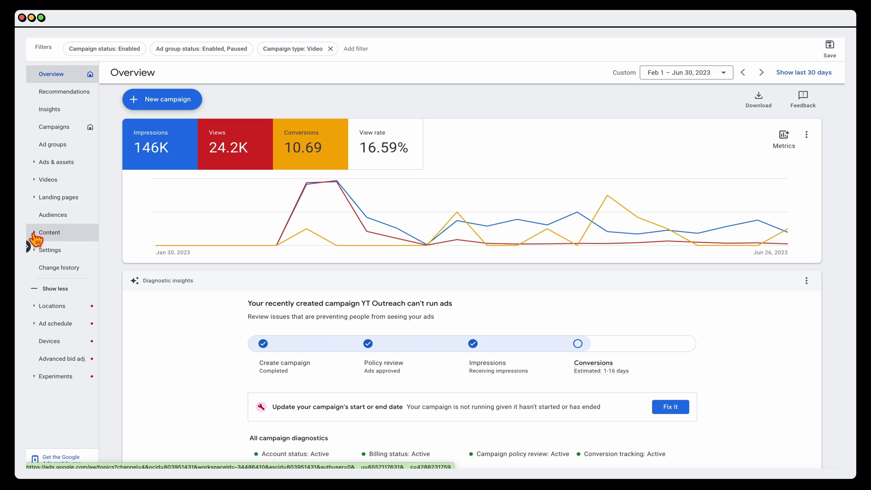
Open the Audiences report and show its audience performance table for Feb 1 – Jun 30, 2023.
{"action": "left_click", "coordinate": [64, 221]}
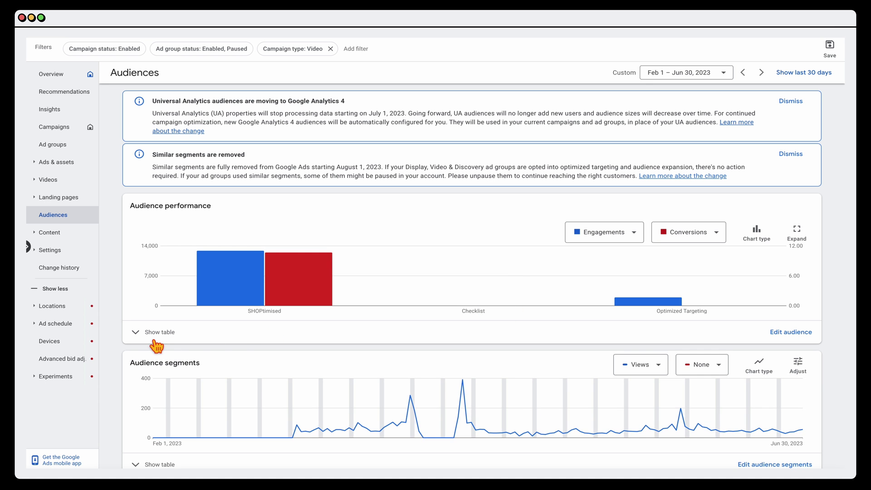
{"action": "left_click", "coordinate": [145, 336]}
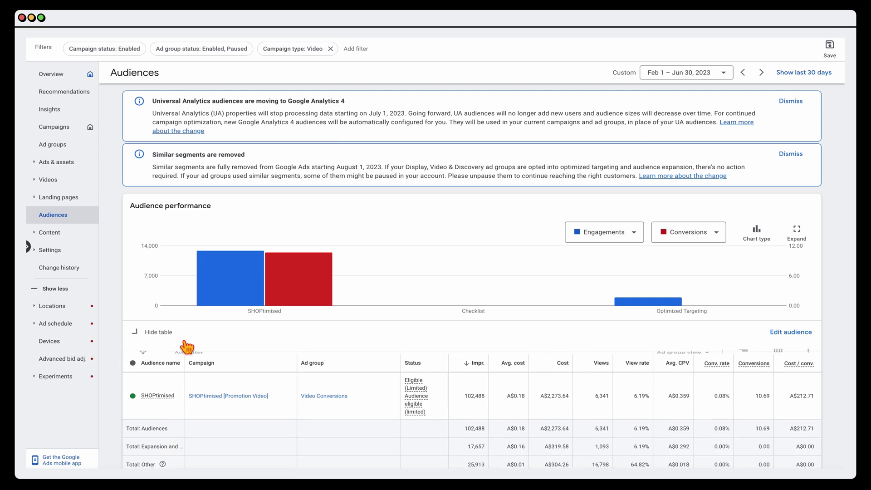
{"action": "scroll", "coordinate": [184, 347], "scroll_direction": "down", "scroll_amount": 3}
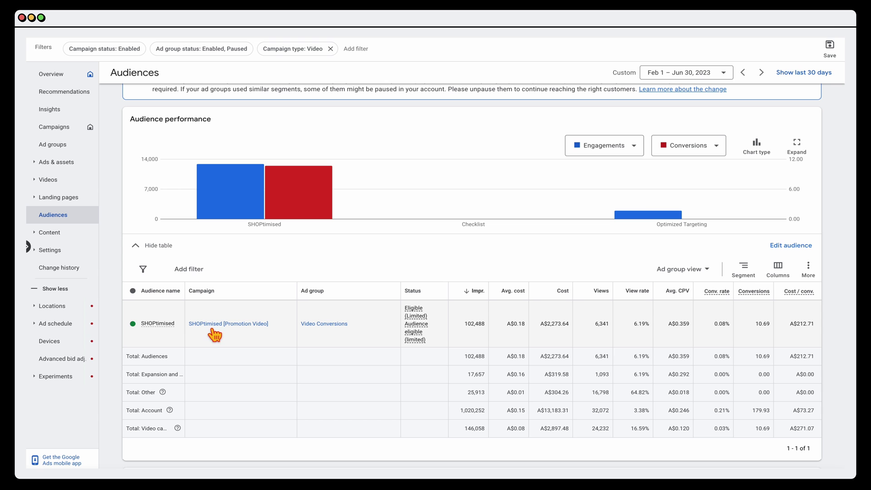
Open Insights and show 10 rows in the Audience insight card.
{"action": "left_click", "coordinate": [79, 117]}
{"action": "scroll", "coordinate": [312, 321], "scroll_direction": "down", "scroll_amount": 10}
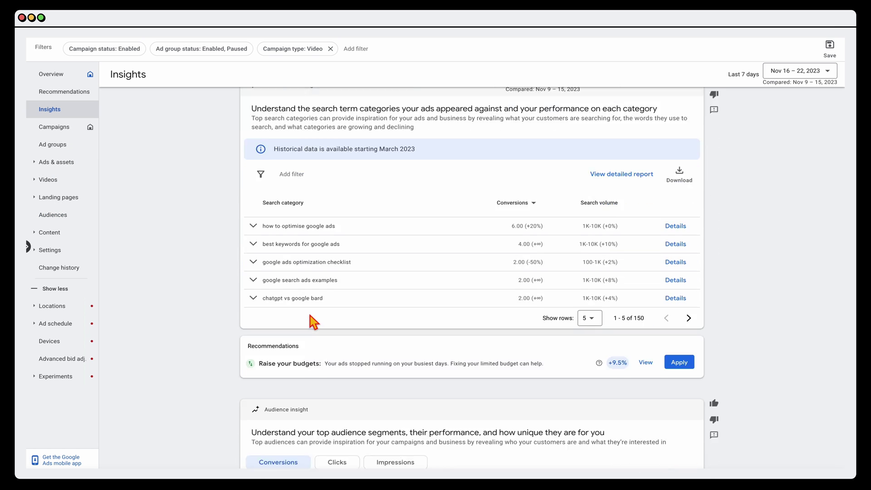
{"action": "scroll", "coordinate": [312, 321], "scroll_direction": "down", "scroll_amount": 3}
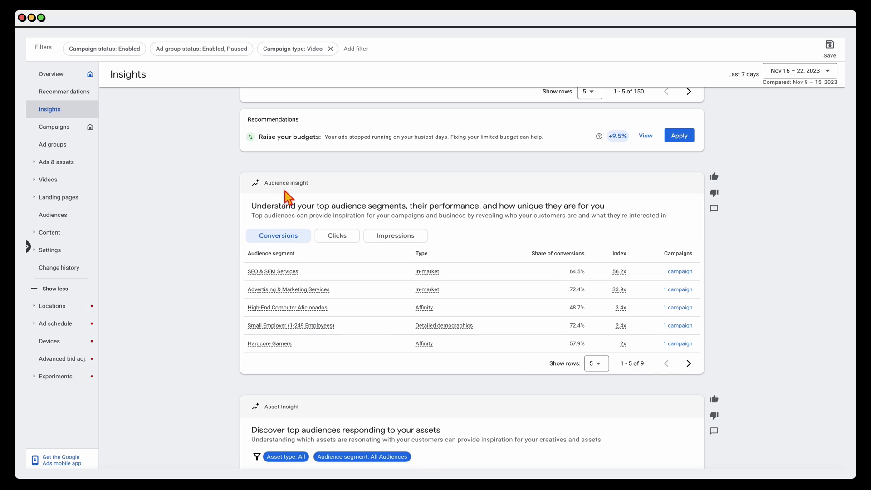
{"action": "left_click", "coordinate": [603, 371]}
{"action": "left_click", "coordinate": [609, 398]}
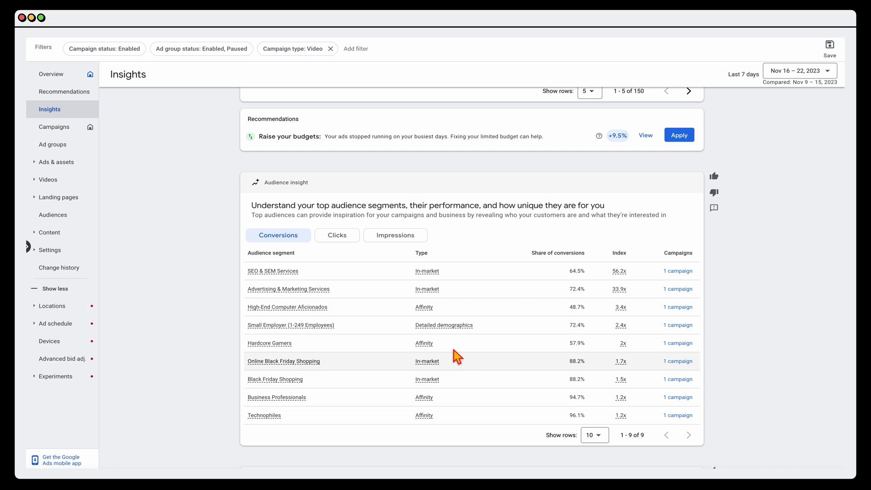
Compare audience segments by share of impressions and clicks, then return to conversions.
{"action": "left_click", "coordinate": [407, 239]}
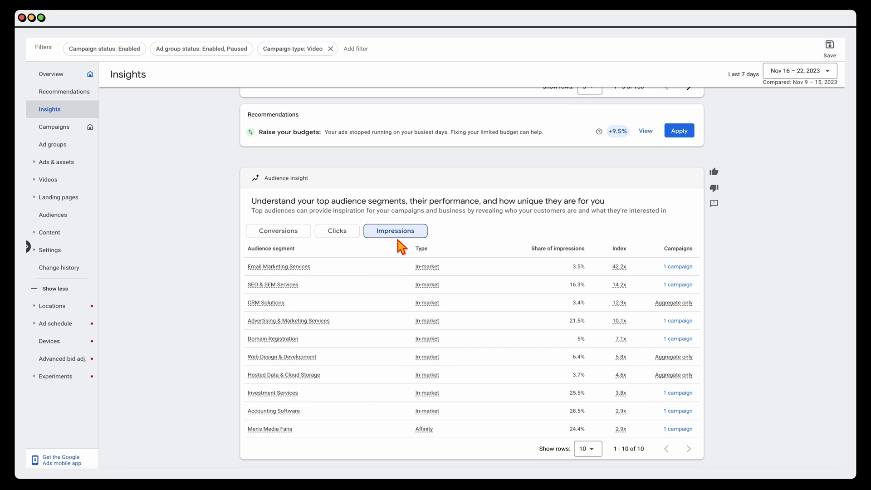
{"action": "left_click", "coordinate": [345, 232]}
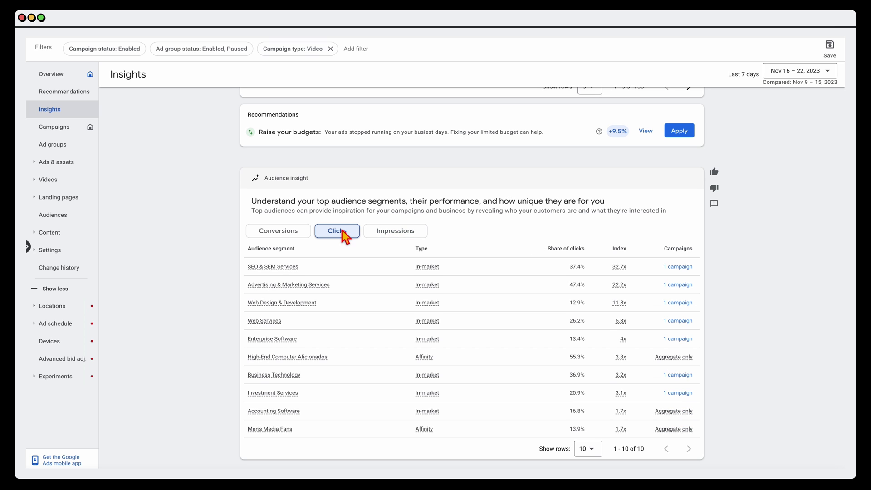
{"action": "left_click", "coordinate": [286, 235]}
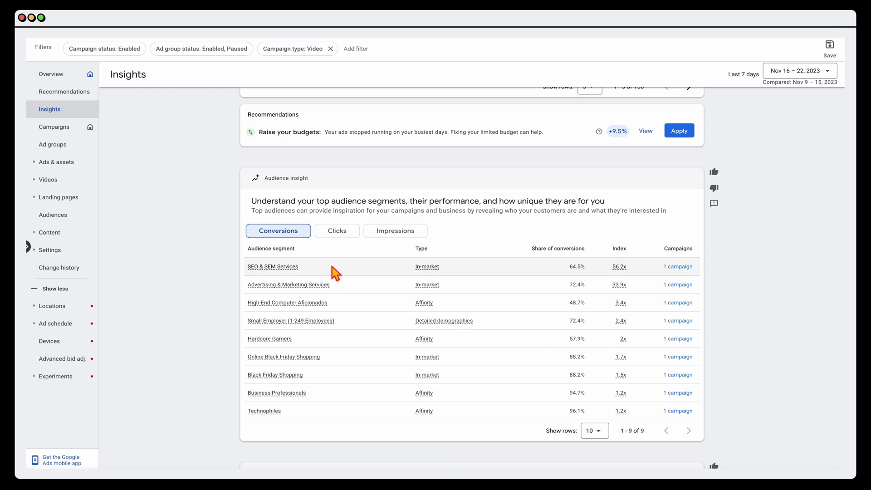
Sort the Audience segments table by cost descending, putting Competitors at A$1,304.39 on top.
{"action": "right_click", "coordinate": [61, 159]}
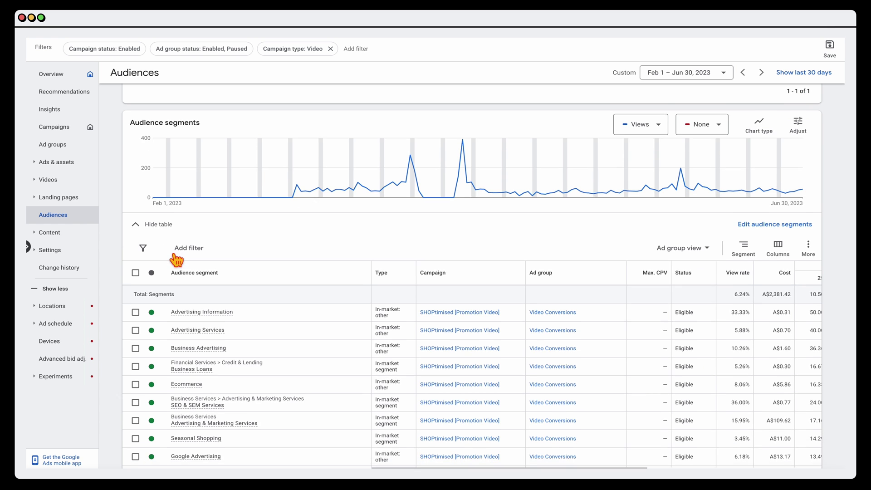
{"action": "scroll", "coordinate": [177, 248], "scroll_direction": "down", "scroll_amount": 1}
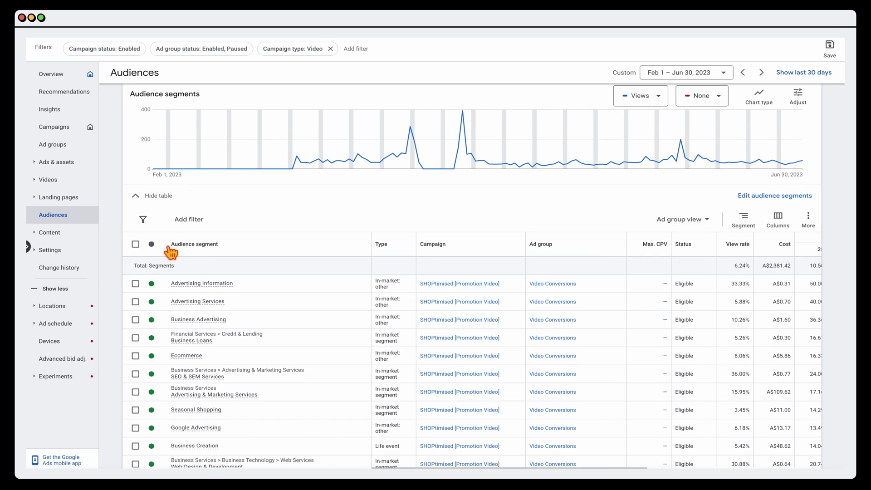
{"action": "scroll", "coordinate": [220, 222], "scroll_direction": "up", "scroll_amount": 8}
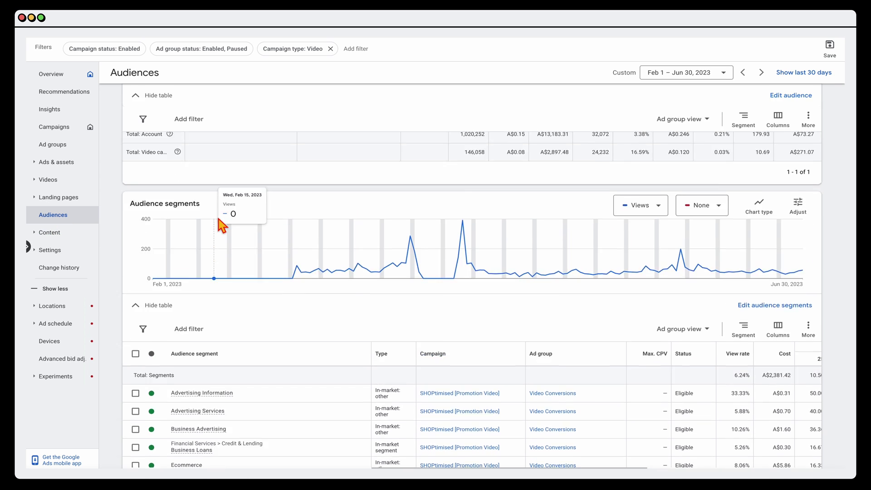
{"action": "scroll", "coordinate": [218, 221], "scroll_direction": "down", "scroll_amount": 5}
{"action": "scroll", "coordinate": [219, 220], "scroll_direction": "down", "scroll_amount": 7}
{"action": "scroll", "coordinate": [175, 195], "scroll_direction": "up", "scroll_amount": 1}
{"action": "scroll", "coordinate": [199, 297], "scroll_direction": "down", "scroll_amount": 1}
{"action": "scroll", "coordinate": [417, 332], "scroll_direction": "right", "scroll_amount": 5}
{"action": "scroll", "coordinate": [417, 333], "scroll_direction": "down", "scroll_amount": 5}
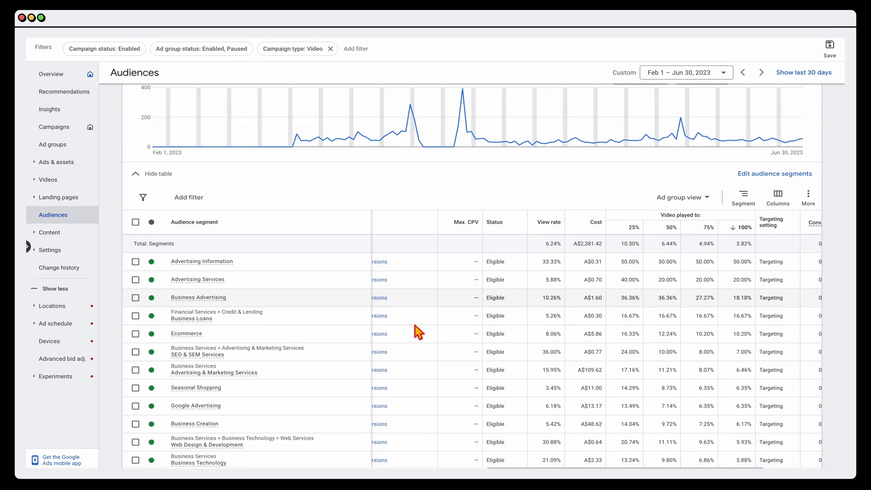
{"action": "scroll", "coordinate": [416, 338], "scroll_direction": "up", "scroll_amount": 2}
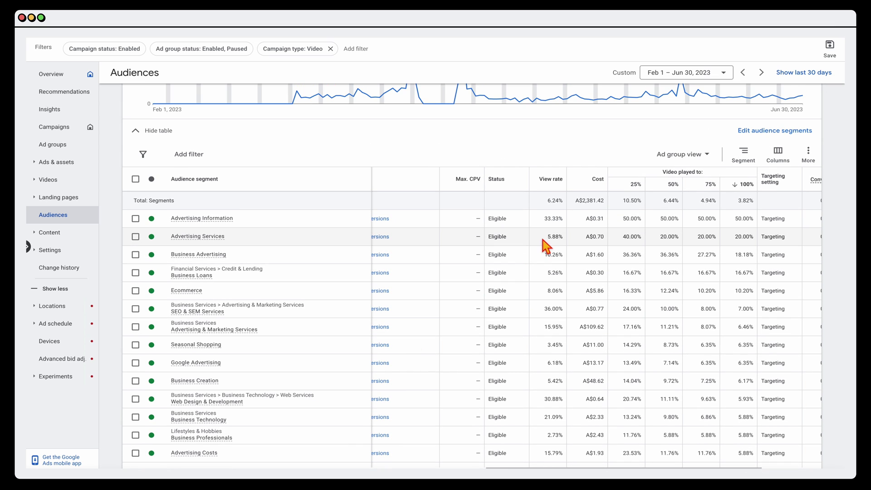
{"action": "left_click", "coordinate": [587, 190]}
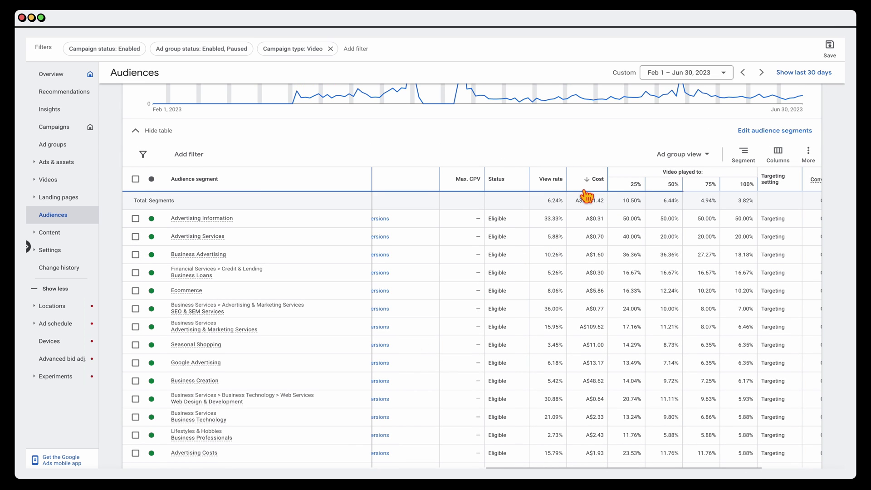
{"action": "scroll", "coordinate": [782, 224], "scroll_direction": "right", "scroll_amount": 3}
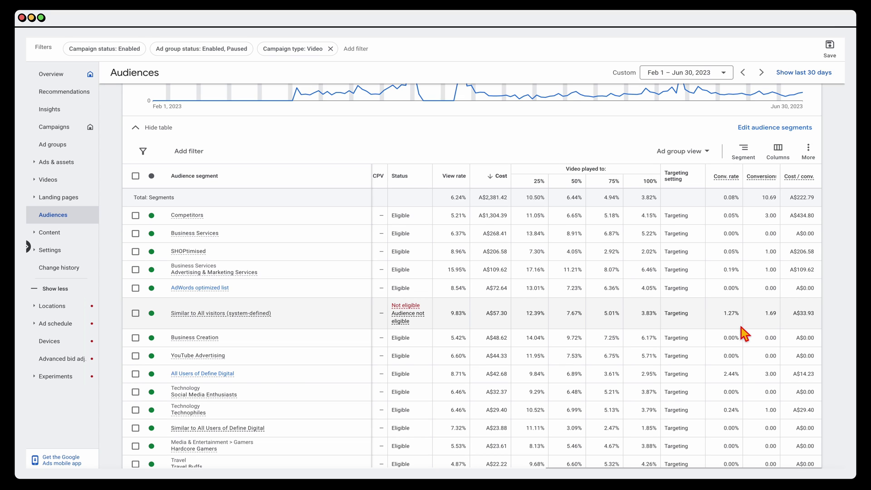
Segment audiences by conversion action and review the Transactions and Form Submission sub-rows.
{"action": "left_click", "coordinate": [749, 150]}
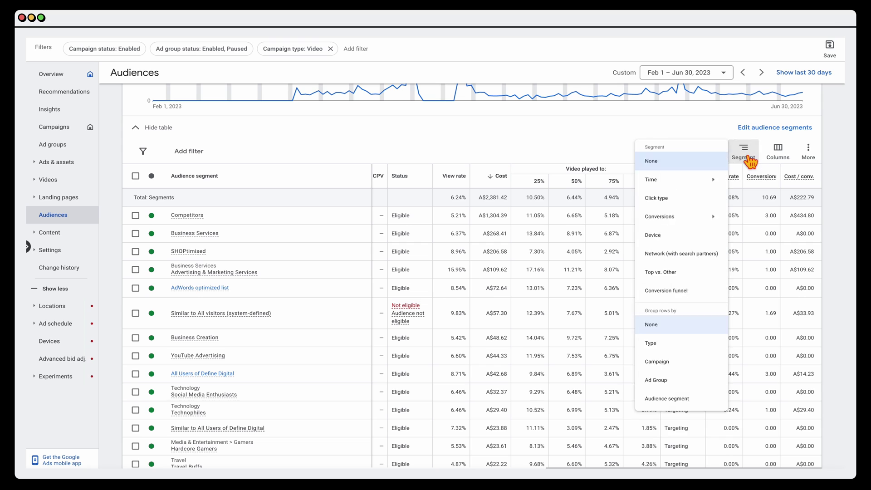
{"action": "mouse_move", "coordinate": [681, 239]}
{"action": "left_click", "coordinate": [792, 233]}
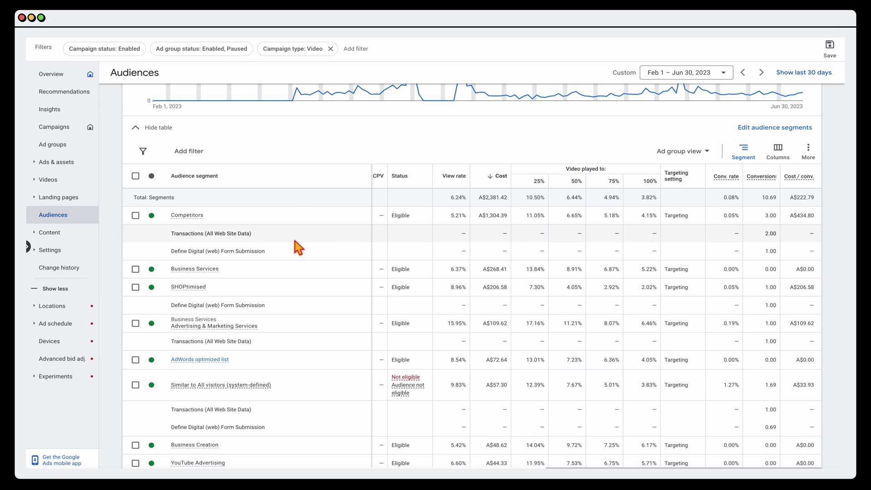
{"action": "left_click_drag", "start_coordinate": [254, 234], "coordinate": [134, 229]}
{"action": "left_click_drag", "start_coordinate": [272, 252], "coordinate": [169, 253]}
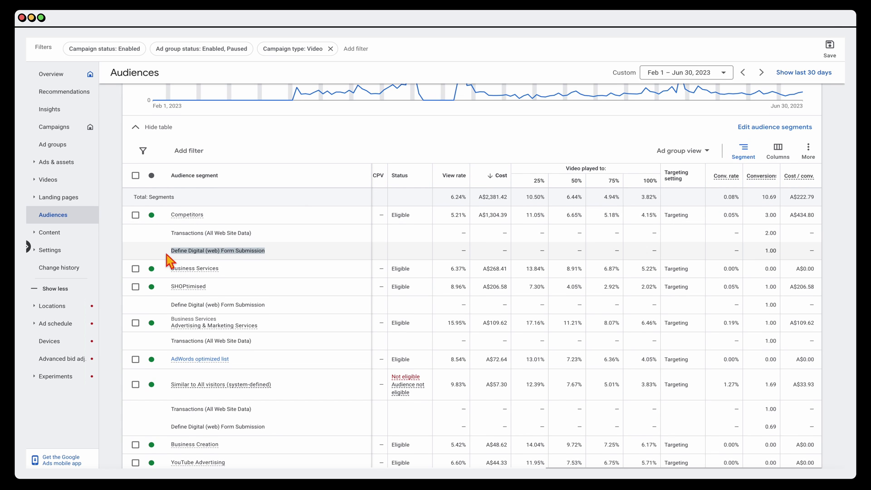
Remove the segmentation and review the Expansion and optimized targeting total of A$211.80.
{"action": "left_click", "coordinate": [741, 150]}
{"action": "left_click", "coordinate": [662, 165]}
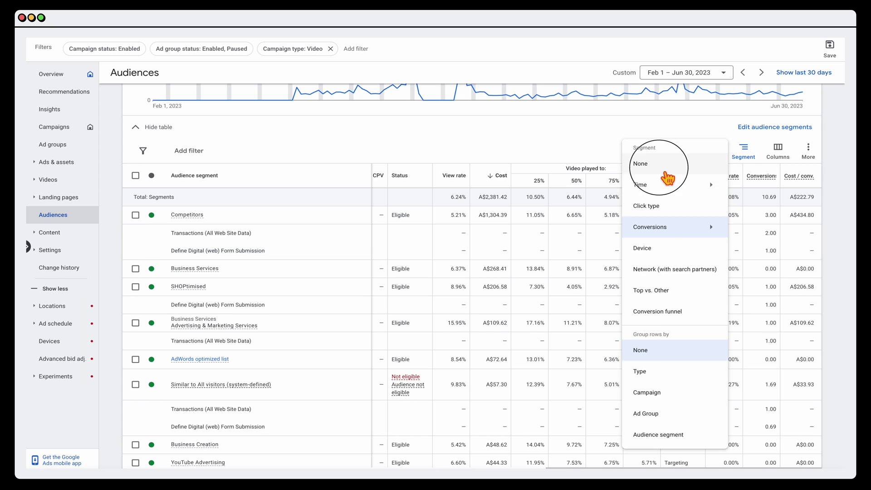
{"action": "scroll", "coordinate": [386, 275], "scroll_direction": "down", "scroll_amount": 15}
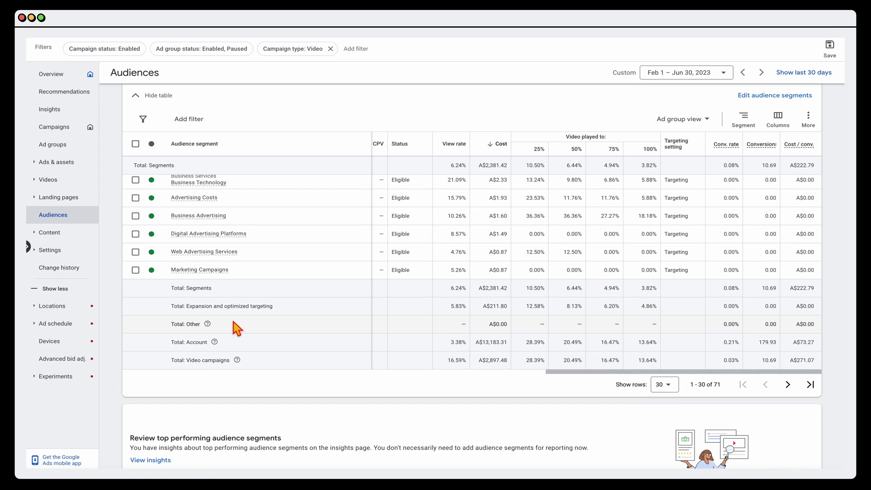
{"action": "left_click_drag", "start_coordinate": [276, 307], "coordinate": [188, 313]}
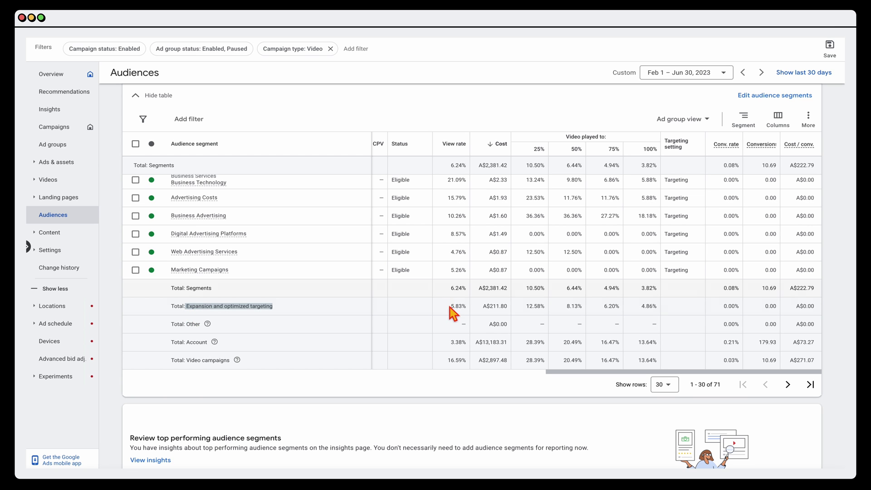
{"action": "double_click", "coordinate": [497, 306]}
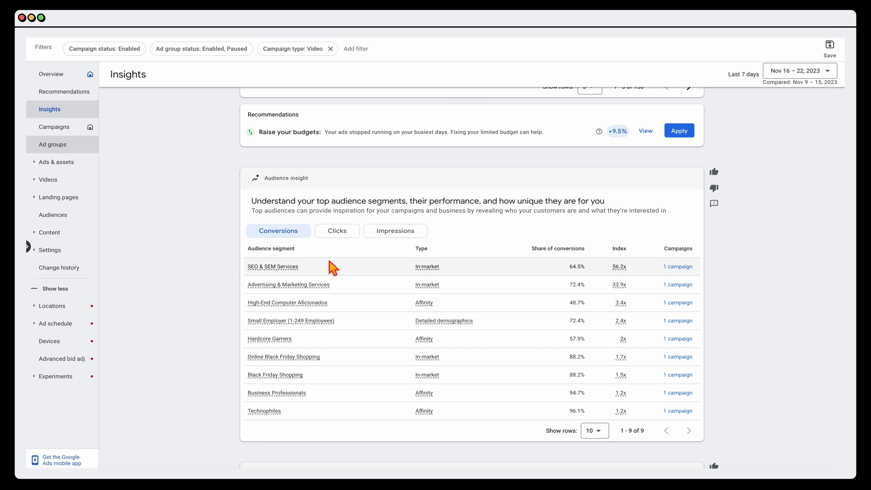
{"action": "scroll", "coordinate": [331, 266], "scroll_direction": "down", "scroll_amount": 1}
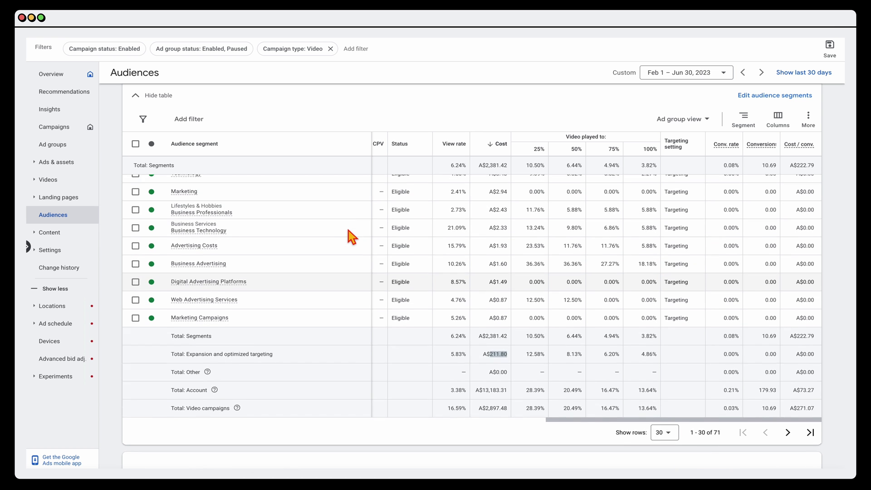
Scroll the Audiences table to the Total rows and highlight the Expansion and optimized targeting total.
{"action": "scroll", "coordinate": [348, 230], "scroll_direction": "up", "scroll_amount": 3}
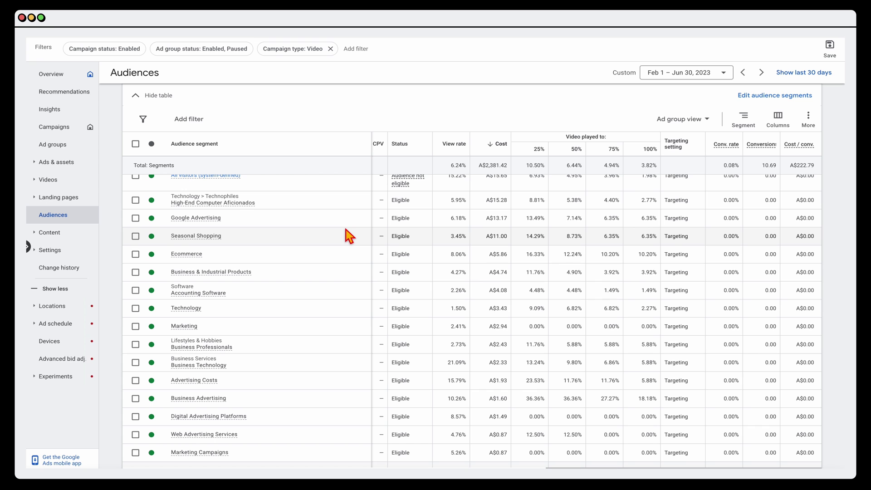
{"action": "scroll", "coordinate": [348, 232], "scroll_direction": "down", "scroll_amount": 3}
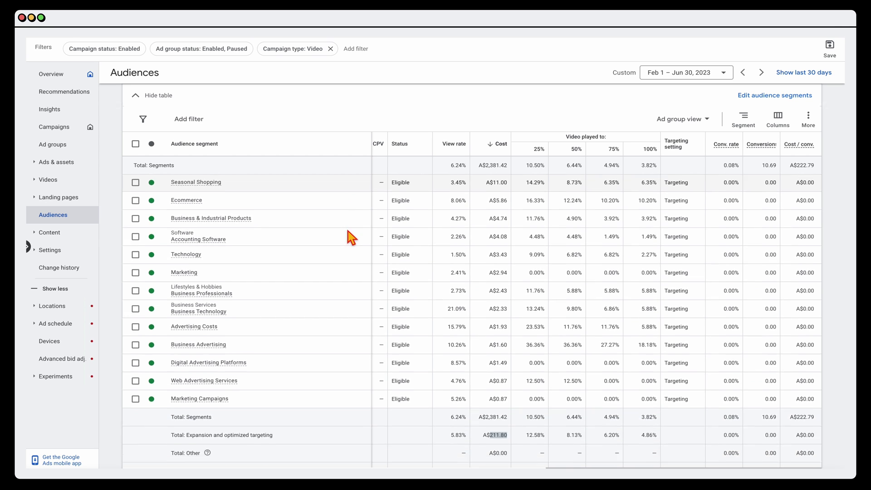
{"action": "left_click_drag", "start_coordinate": [284, 402], "coordinate": [194, 397]}
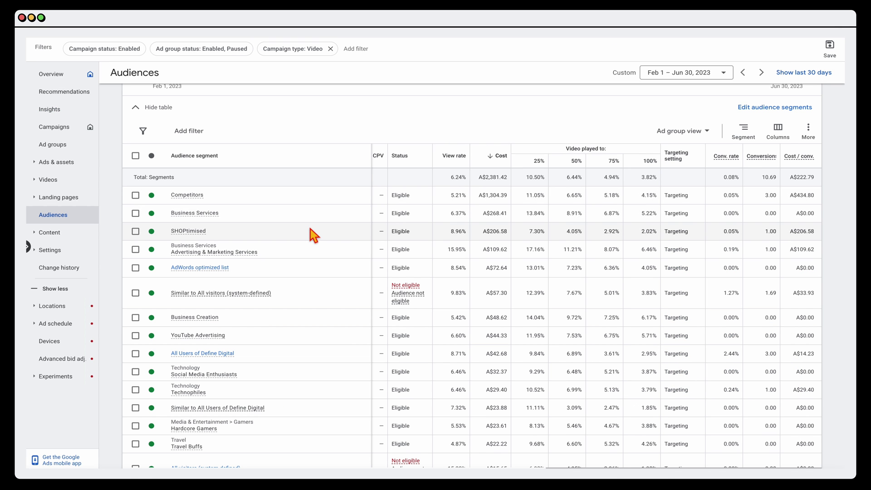
{"action": "scroll", "coordinate": [312, 234], "scroll_direction": "down", "scroll_amount": 1}
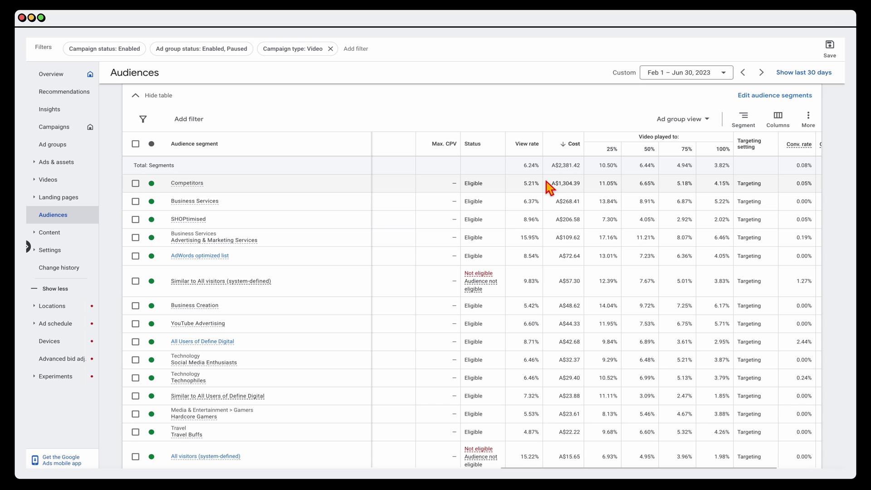
{"action": "left_click", "coordinate": [48, 233]}
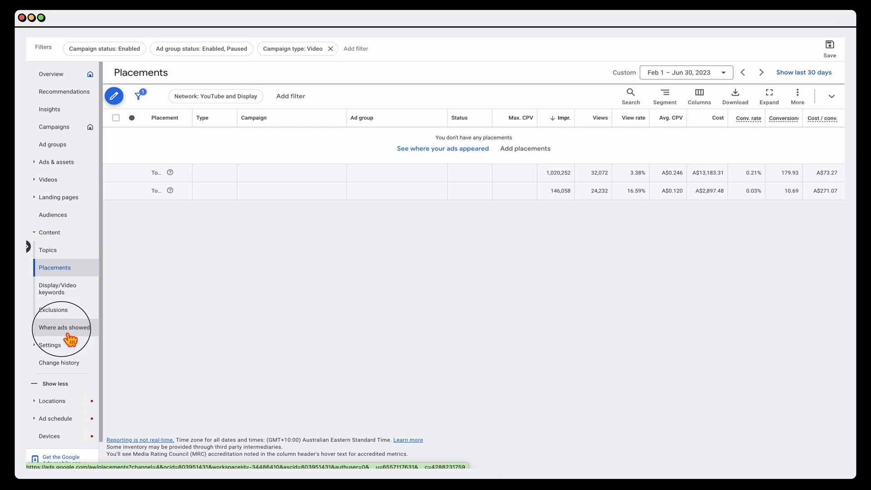
{"action": "left_click", "coordinate": [69, 335]}
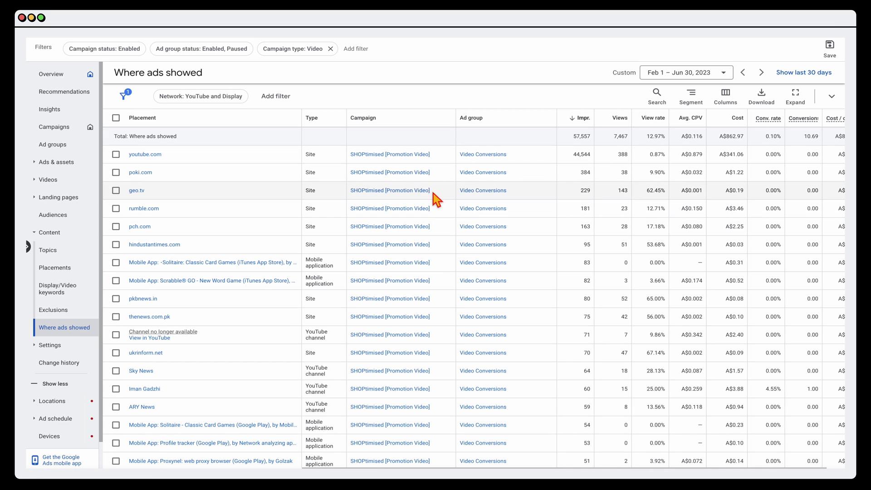
{"action": "left_click", "coordinate": [724, 120]}
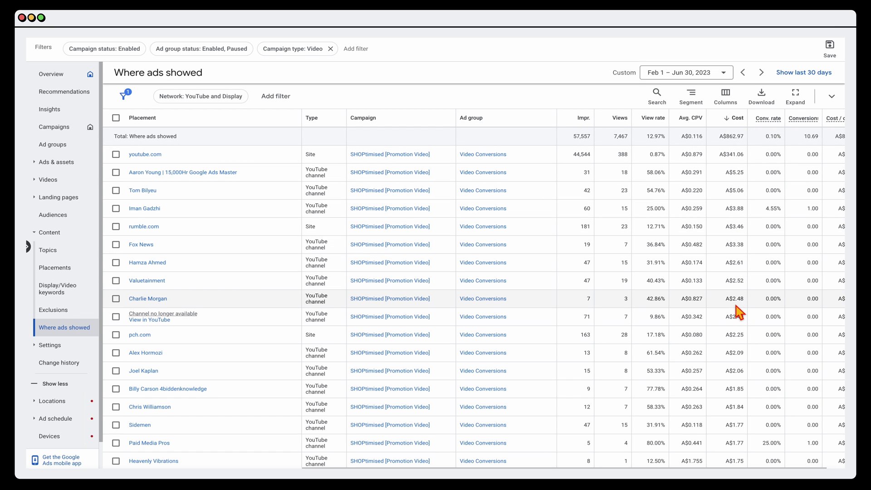
{"action": "scroll", "coordinate": [737, 311], "scroll_direction": "down", "scroll_amount": 1}
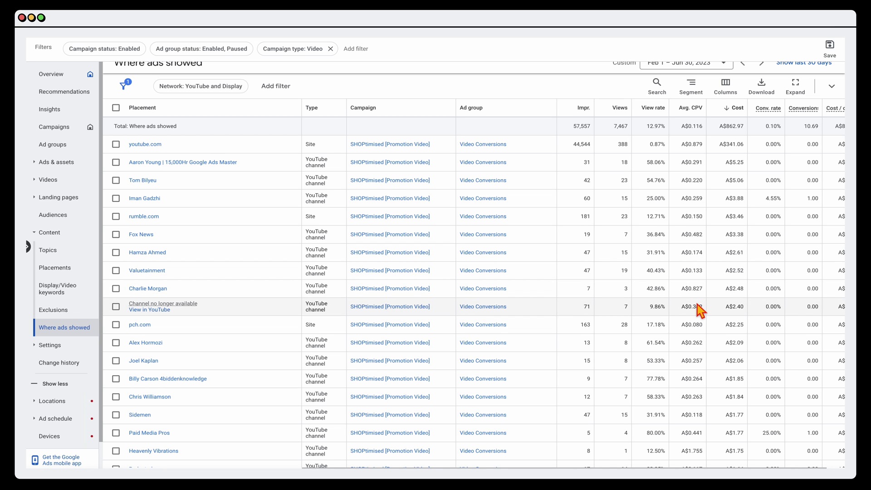
{"action": "scroll", "coordinate": [691, 290], "scroll_direction": "right", "scroll_amount": 1}
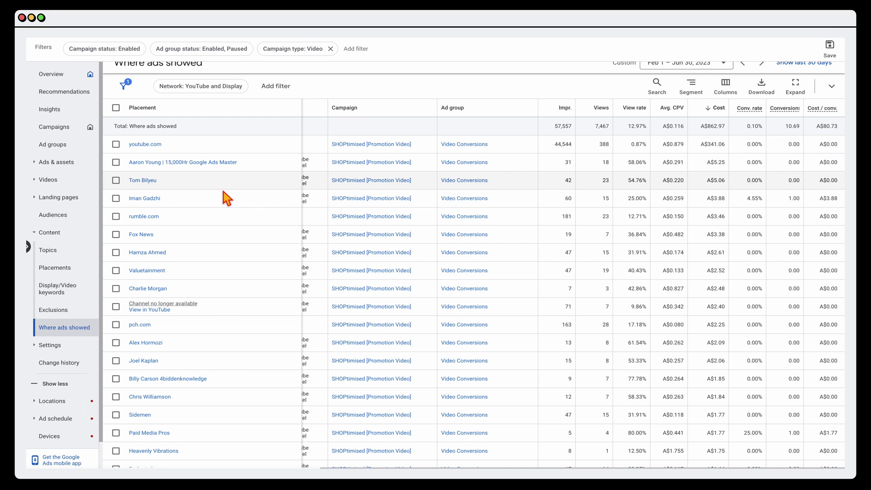
{"action": "scroll", "coordinate": [226, 199], "scroll_direction": "down", "scroll_amount": 5}
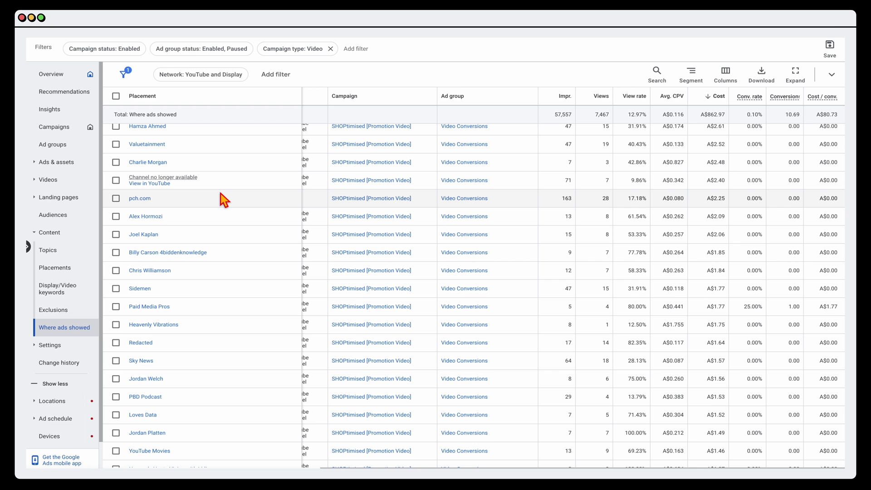
{"action": "scroll", "coordinate": [225, 205], "scroll_direction": "up", "scroll_amount": 5}
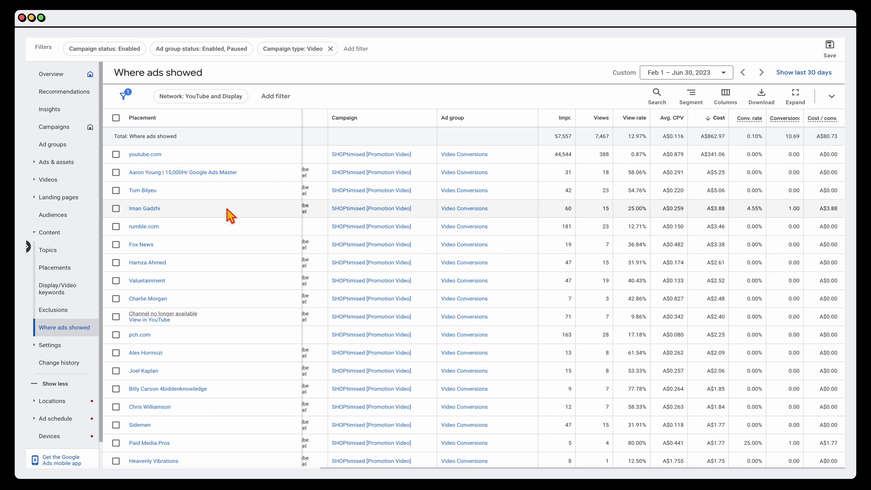
Select a channel placement to view its exclusion options, then deselect it.
{"action": "left_click", "coordinate": [116, 190]}
{"action": "left_click", "coordinate": [168, 96]}
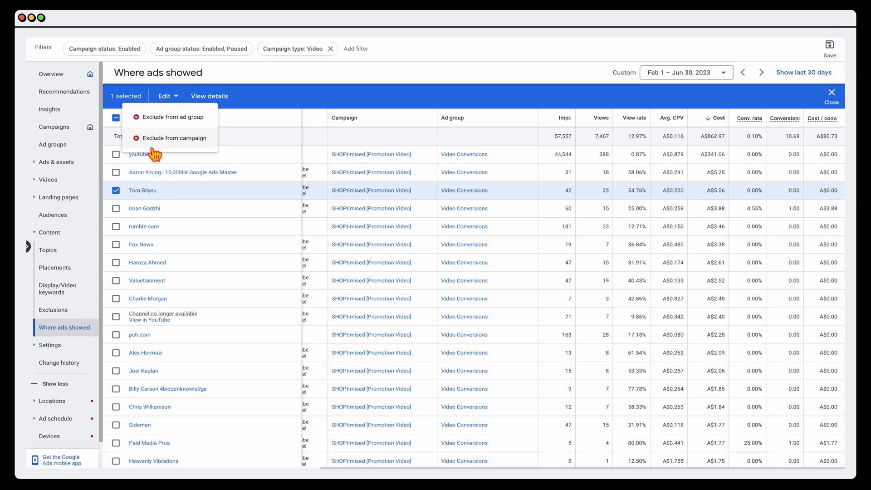
{"action": "left_click", "coordinate": [117, 190]}
Filter the Where ads showed table to placements containing 'app'.
{"action": "left_click", "coordinate": [270, 95]}
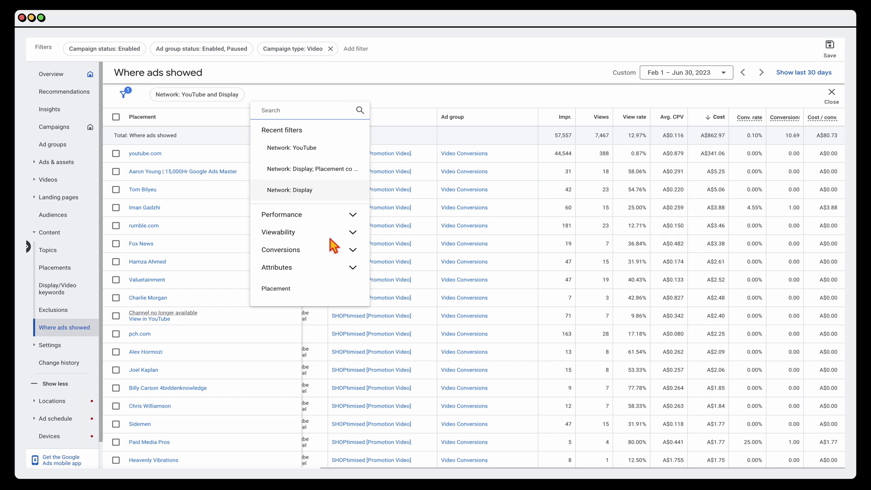
{"action": "left_click", "coordinate": [305, 290]}
{"action": "left_click", "coordinate": [303, 183]}
{"action": "type", "text": "app"}
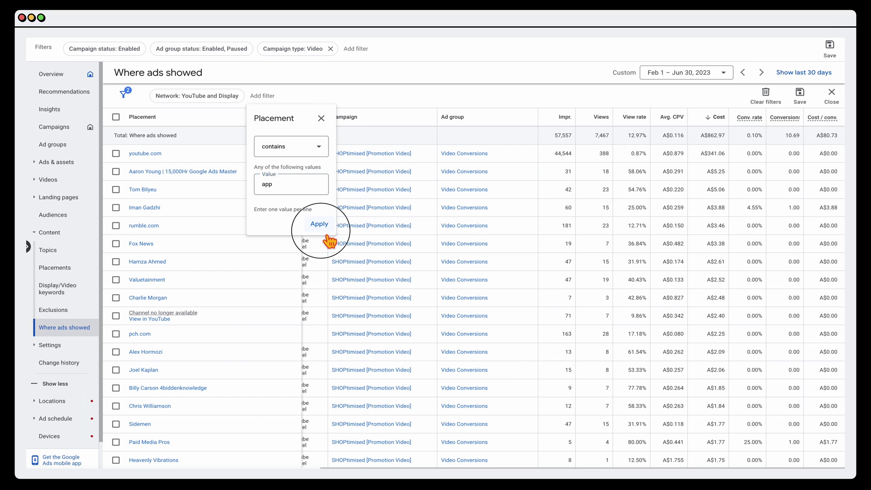
{"action": "left_click", "coordinate": [319, 224]}
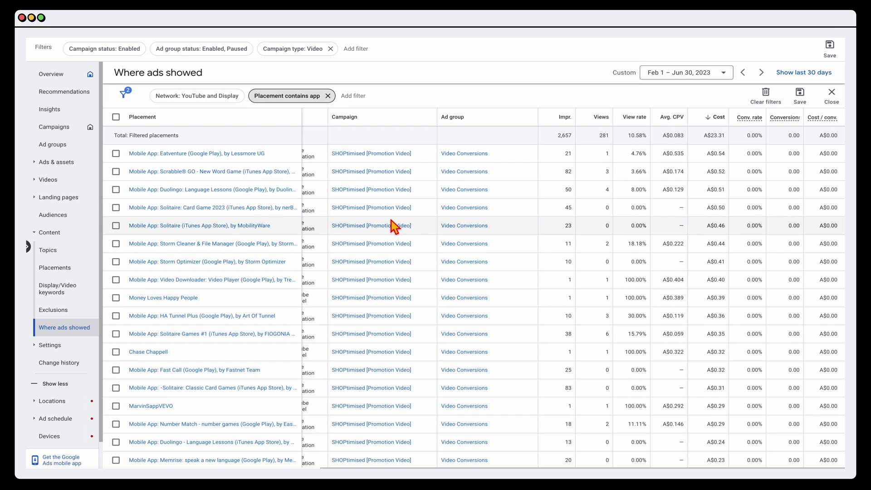
Select all 100 filtered app placements and exclude them from the campaign.
{"action": "scroll", "coordinate": [402, 232], "scroll_direction": "down", "scroll_amount": 1}
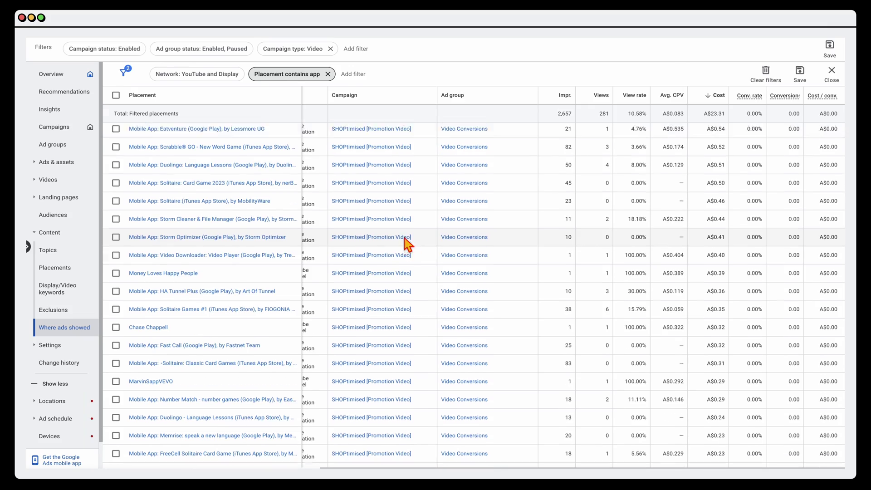
{"action": "scroll", "coordinate": [404, 237], "scroll_direction": "up", "scroll_amount": 1}
{"action": "scroll", "coordinate": [401, 241], "scroll_direction": "down", "scroll_amount": 10}
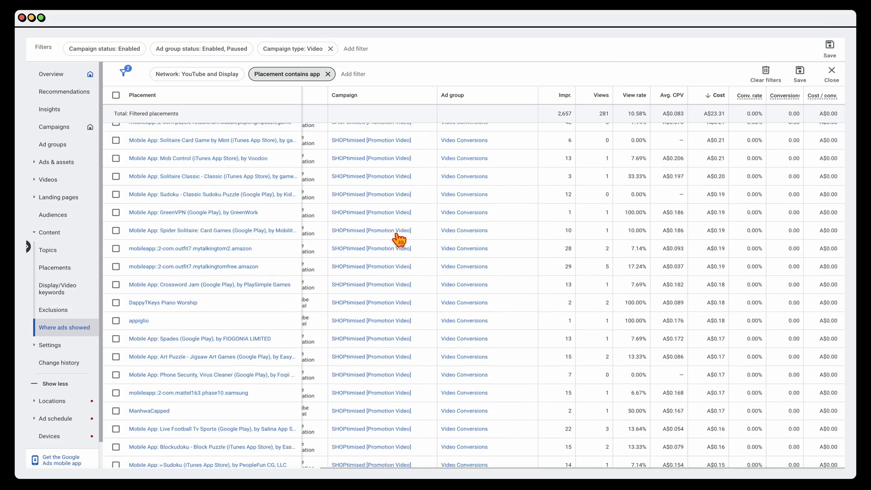
{"action": "scroll", "coordinate": [400, 239], "scroll_direction": "up", "scroll_amount": 10}
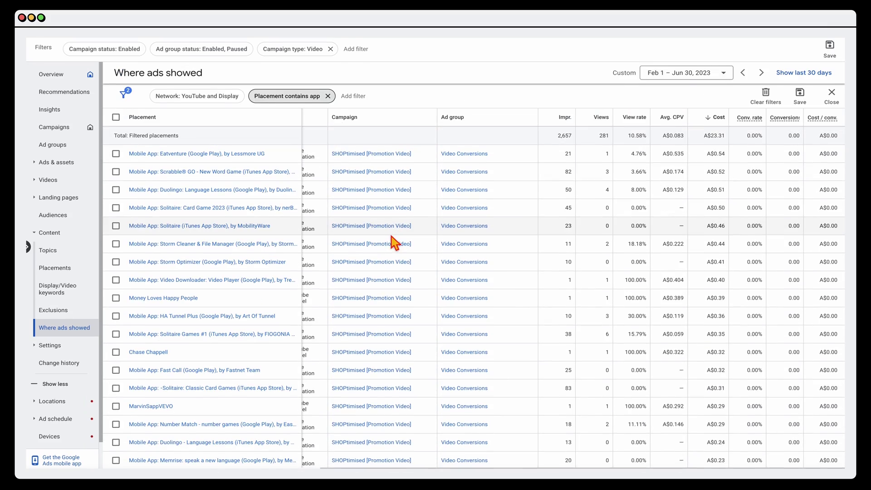
{"action": "scroll", "coordinate": [635, 209], "scroll_direction": "down", "scroll_amount": 15}
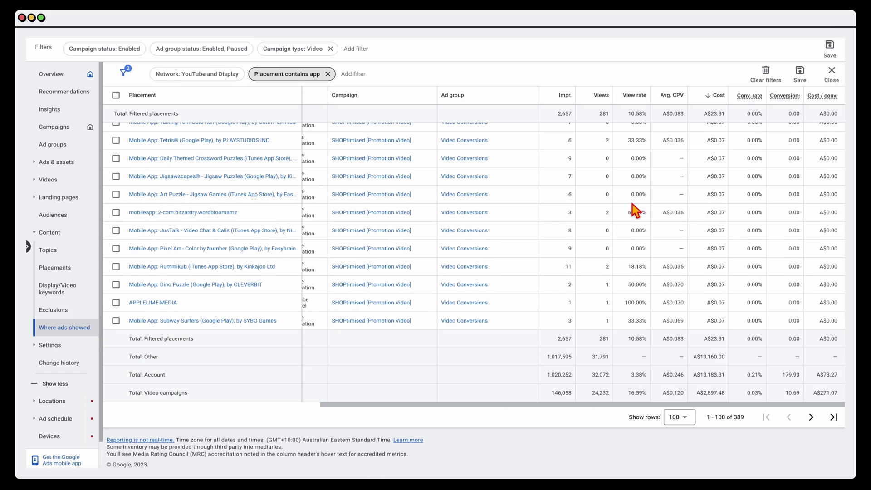
{"action": "scroll", "coordinate": [636, 210], "scroll_direction": "up", "scroll_amount": 15}
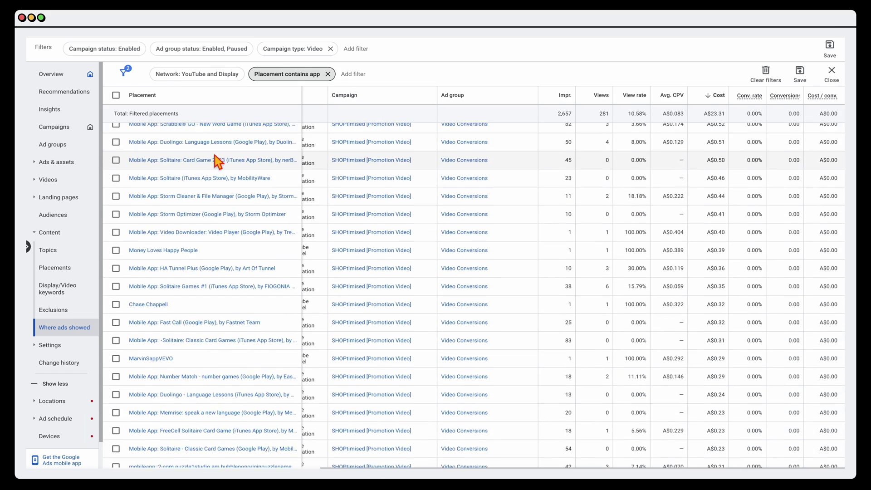
{"action": "left_click", "coordinate": [112, 118]}
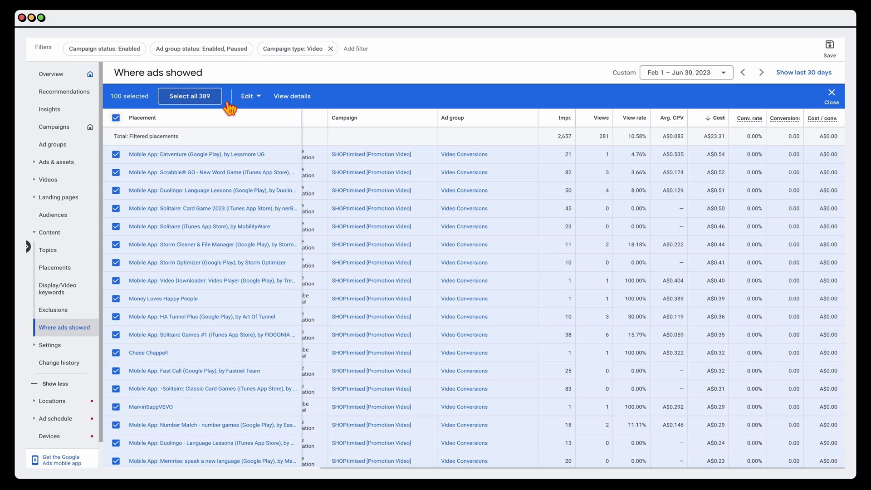
{"action": "left_click", "coordinate": [250, 96]}
{"action": "left_click", "coordinate": [252, 138]}
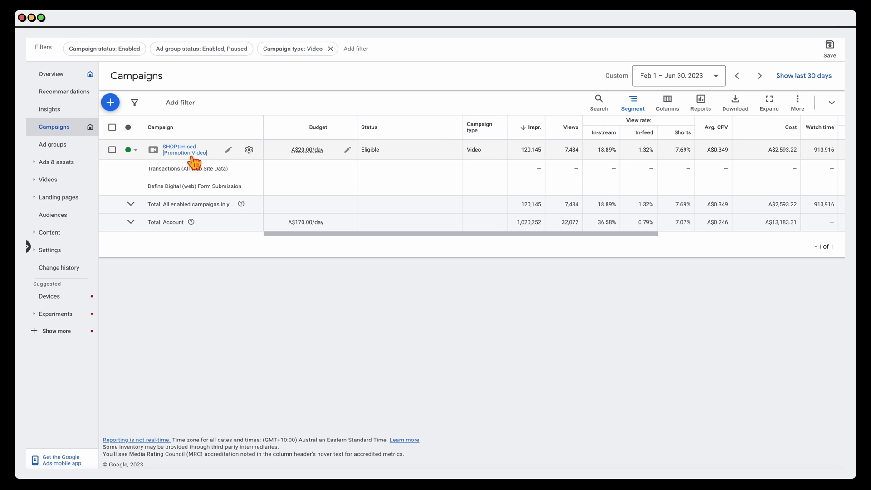
Segment the four video ads by conversion action and review Conversions and Cost / conv.
{"action": "left_click", "coordinate": [55, 162]}
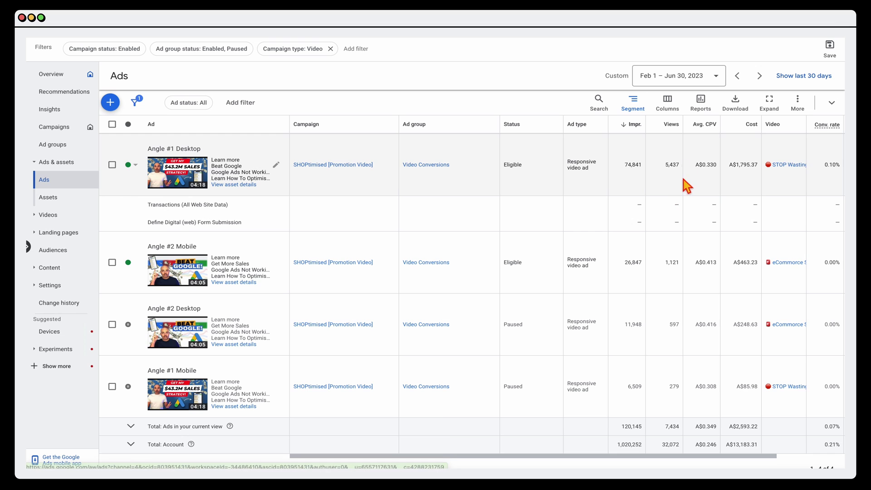
{"action": "left_click", "coordinate": [647, 113]}
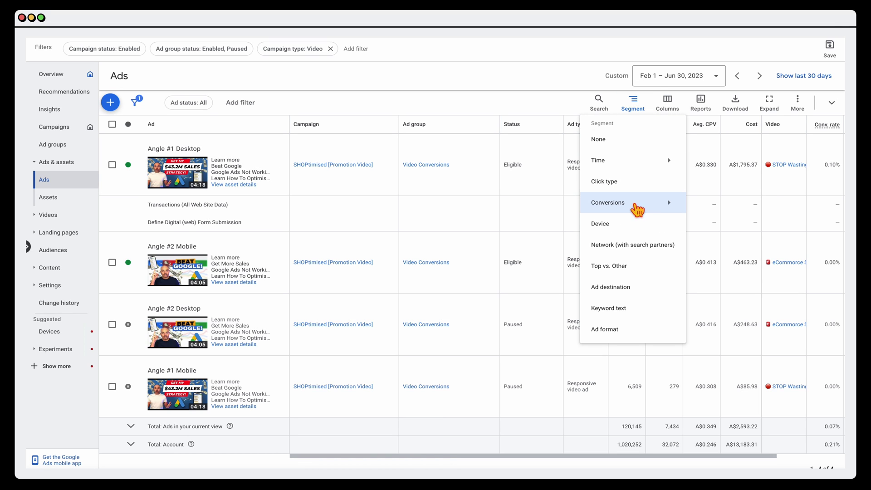
{"action": "mouse_move", "coordinate": [653, 211]}
{"action": "left_click", "coordinate": [366, 233]}
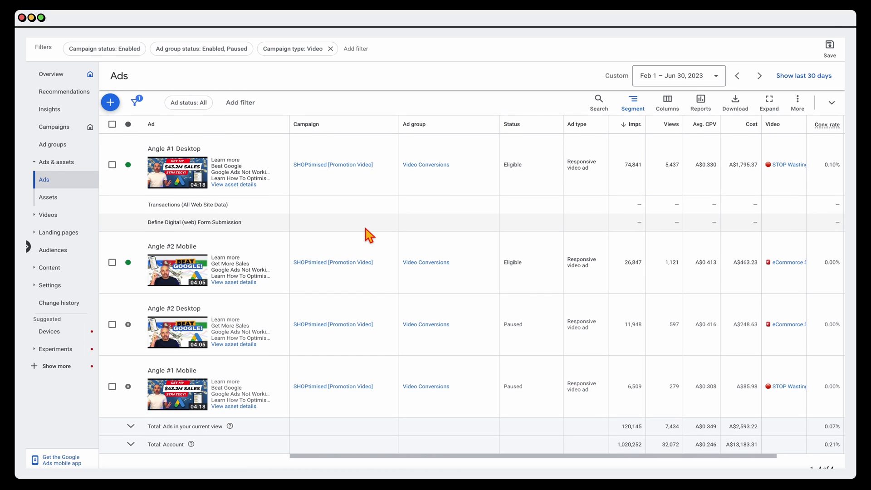
{"action": "scroll", "coordinate": [379, 220], "scroll_direction": "right", "scroll_amount": 2}
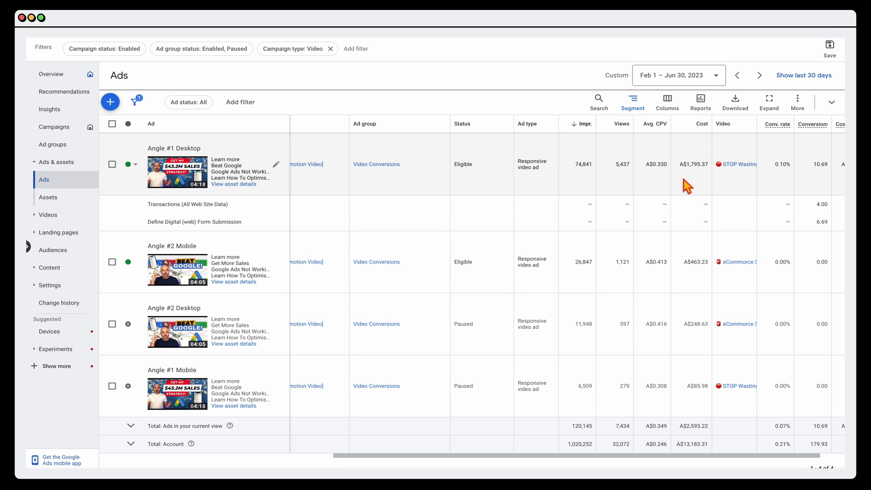
{"action": "scroll", "coordinate": [693, 190], "scroll_direction": "right", "scroll_amount": 1}
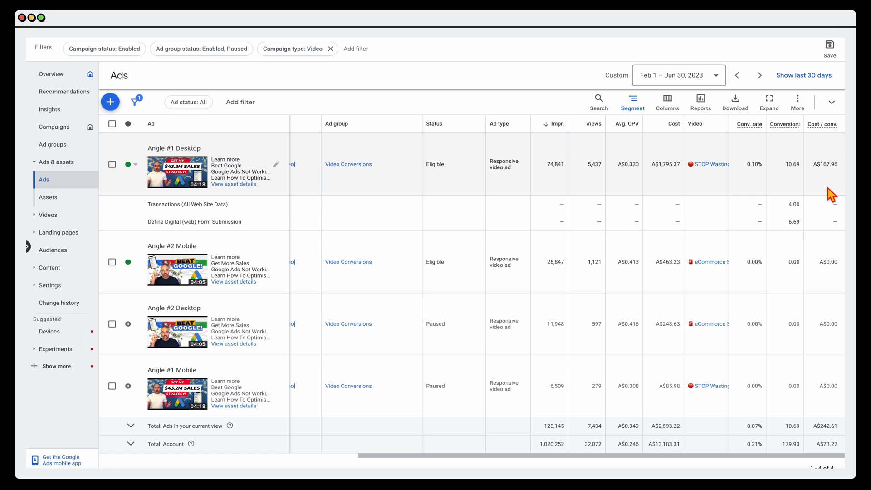
{"action": "scroll", "coordinate": [829, 184], "scroll_direction": "left", "scroll_amount": 1}
{"action": "scroll", "coordinate": [829, 183], "scroll_direction": "right", "scroll_amount": 1}
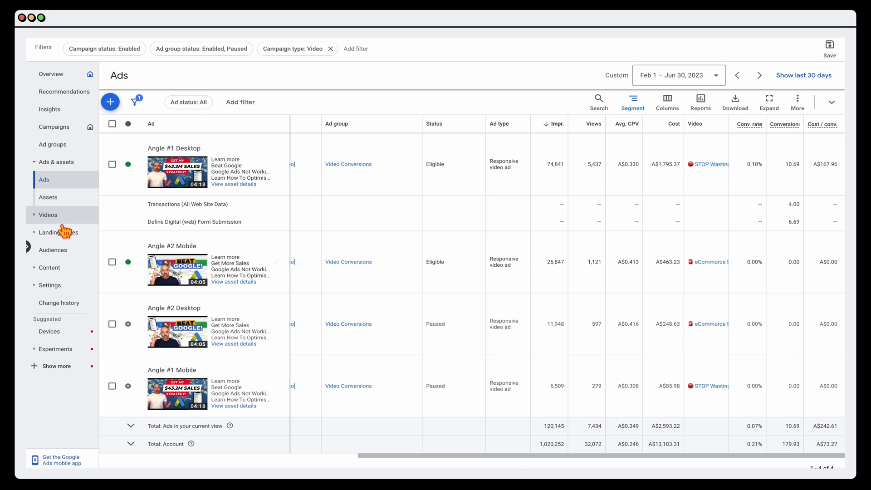
Open Video Analytics to view in-stream skippable audience retention, dropping to 93% by 0:06.
{"action": "left_click", "coordinate": [44, 218]}
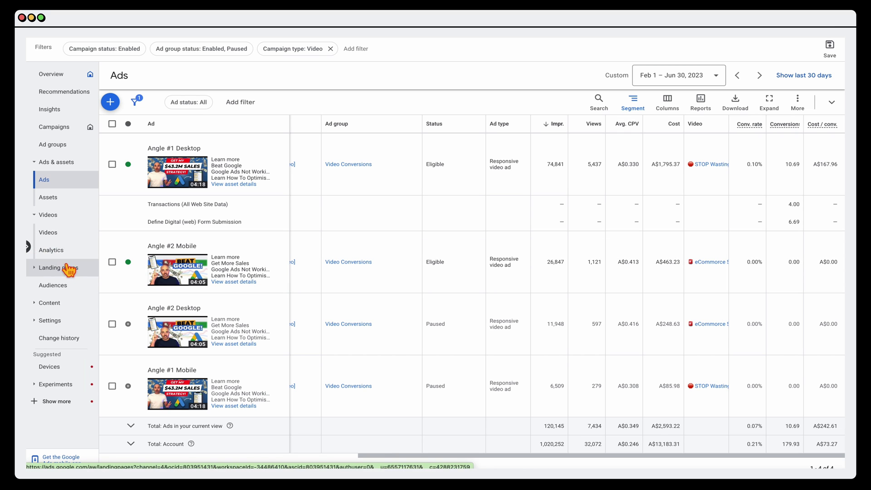
{"action": "left_click", "coordinate": [56, 255]}
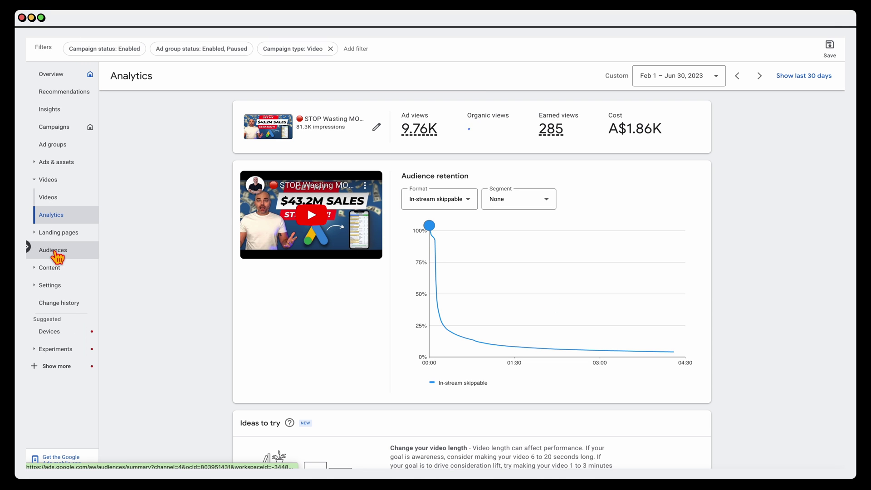
{"action": "mouse_move", "coordinate": [335, 249]}
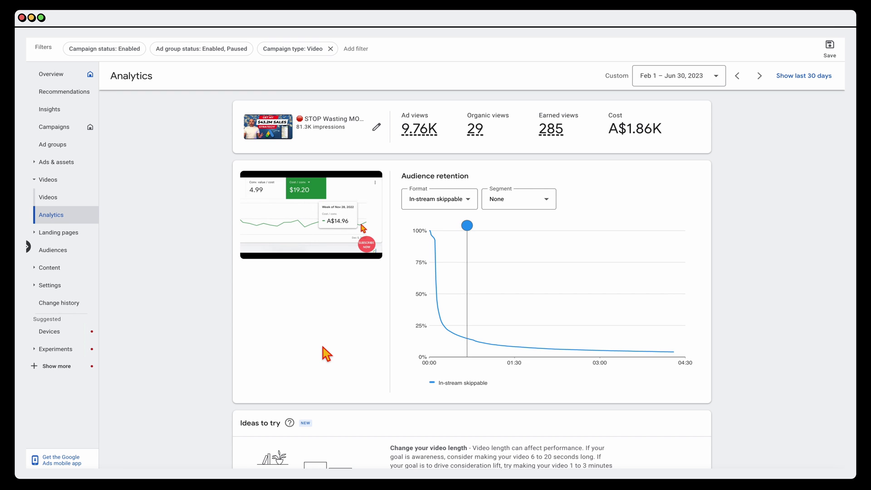
{"action": "scroll", "coordinate": [376, 293], "scroll_direction": "down", "scroll_amount": 2}
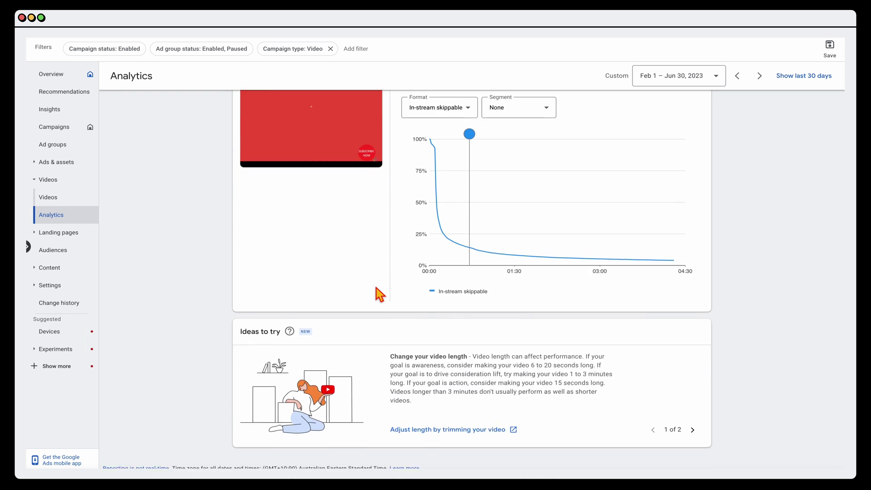
{"action": "scroll", "coordinate": [377, 293], "scroll_direction": "up", "scroll_amount": 2}
{"action": "scroll", "coordinate": [386, 281], "scroll_direction": "down", "scroll_amount": 1}
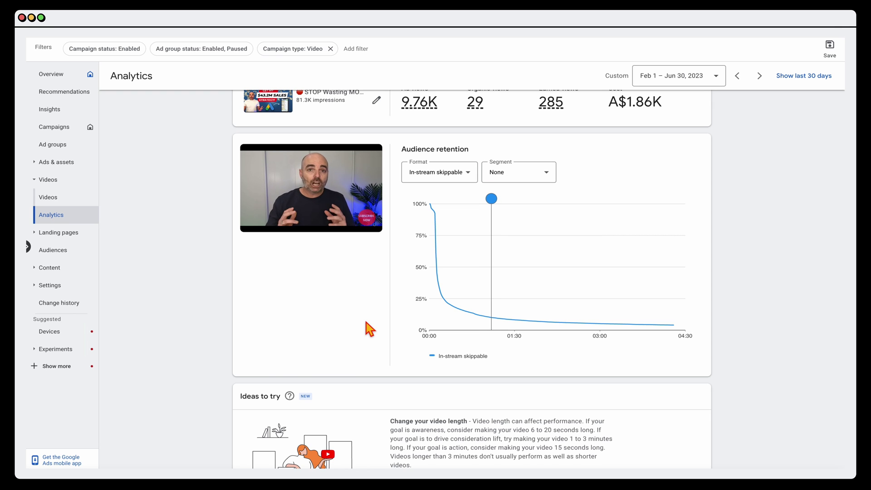
{"action": "scroll", "coordinate": [366, 318], "scroll_direction": "up", "scroll_amount": 1}
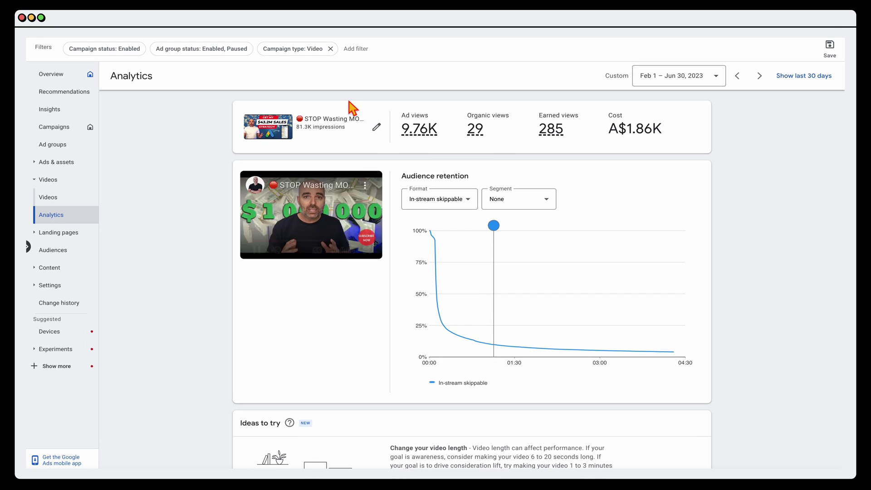
{"action": "left_click", "coordinate": [381, 131]}
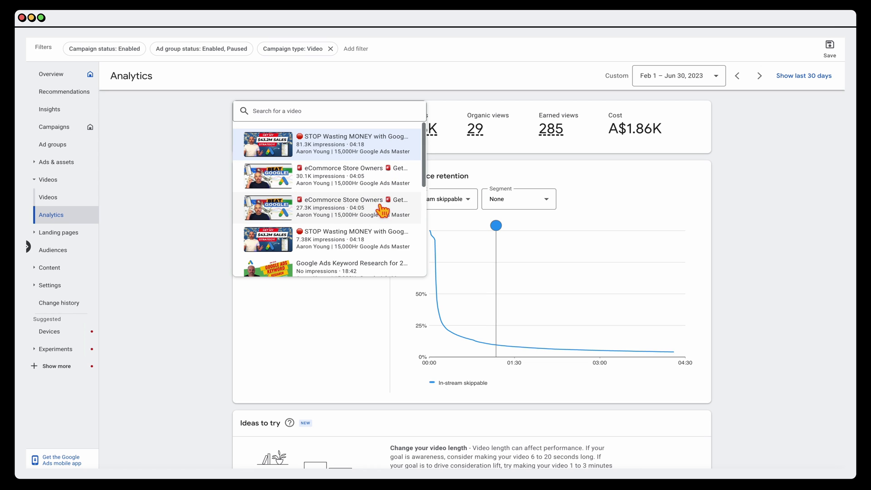
{"action": "left_click", "coordinate": [339, 218]}
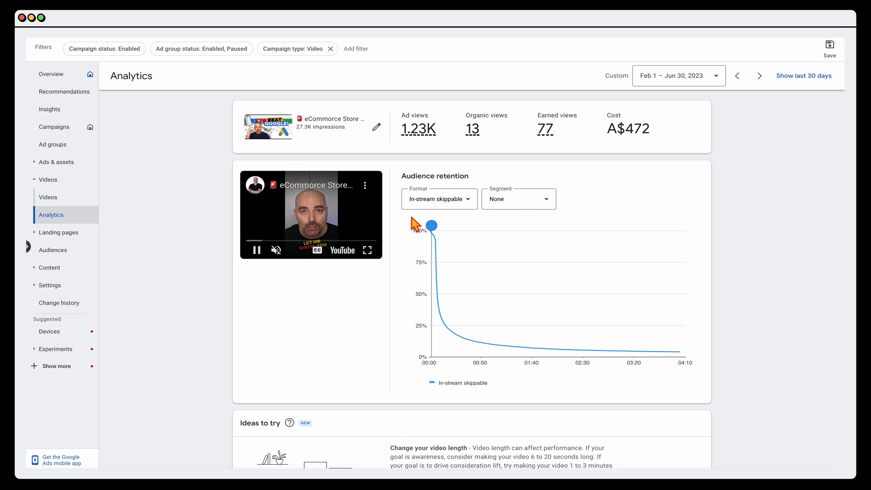
{"action": "left_click", "coordinate": [378, 131]}
{"action": "left_click", "coordinate": [340, 156]}
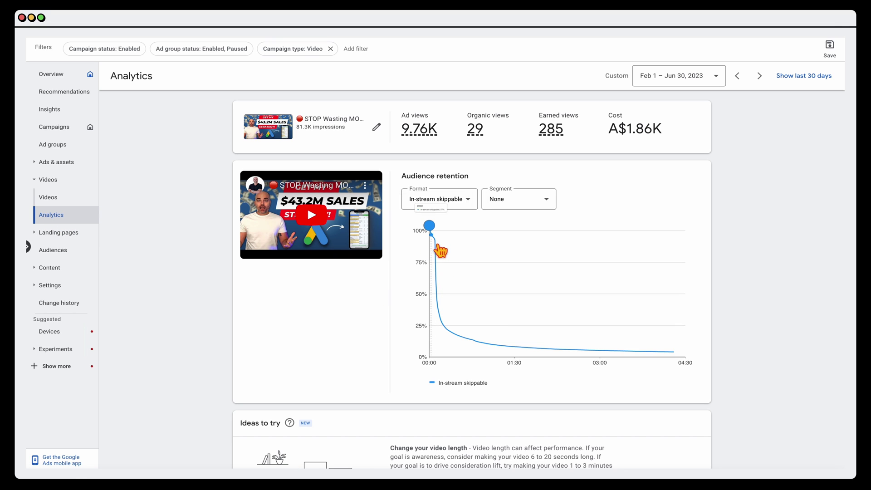
{"action": "mouse_move", "coordinate": [529, 349]}
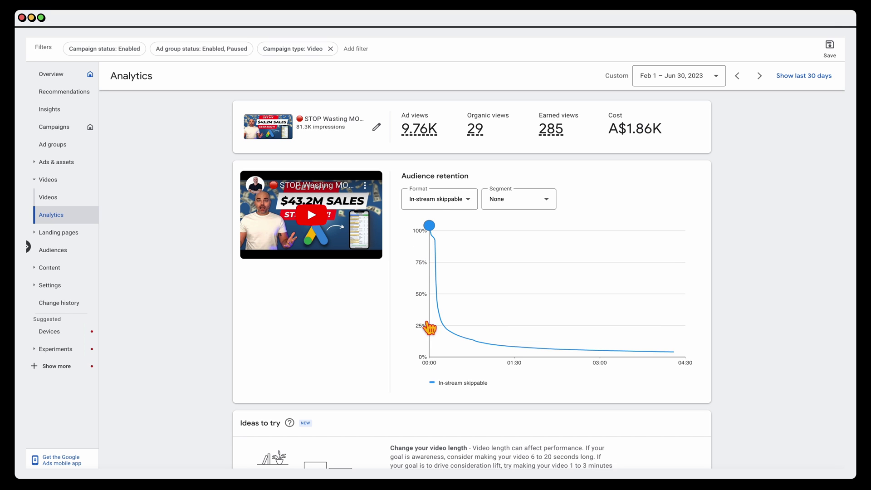
{"action": "mouse_move", "coordinate": [646, 341]}
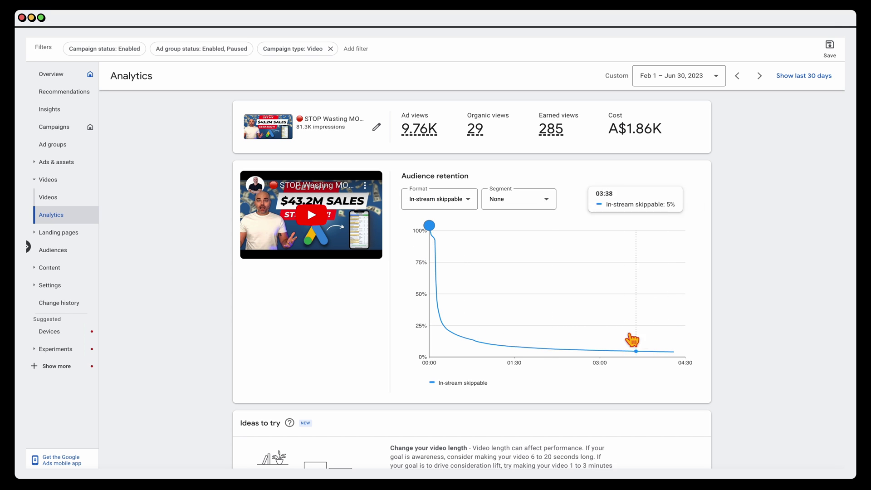